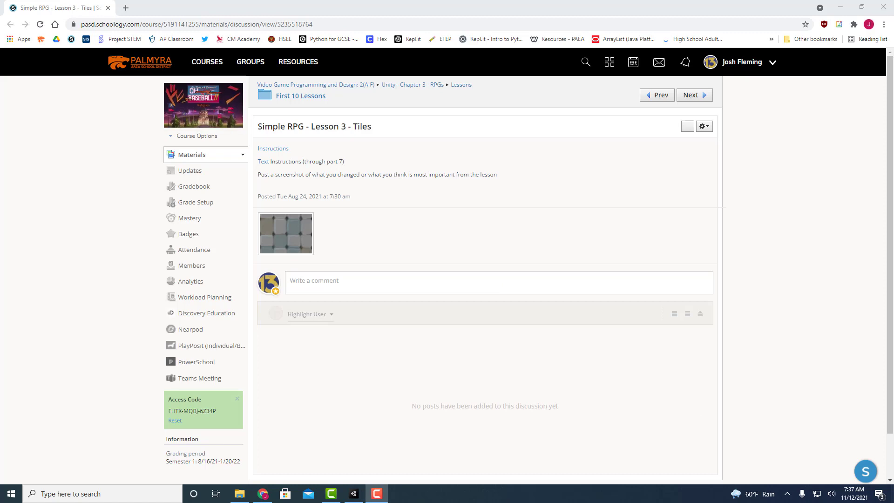
Create a folder named 'Tiles' inside Assets and open it
{"action": "left_click", "coordinate": [354, 493]}
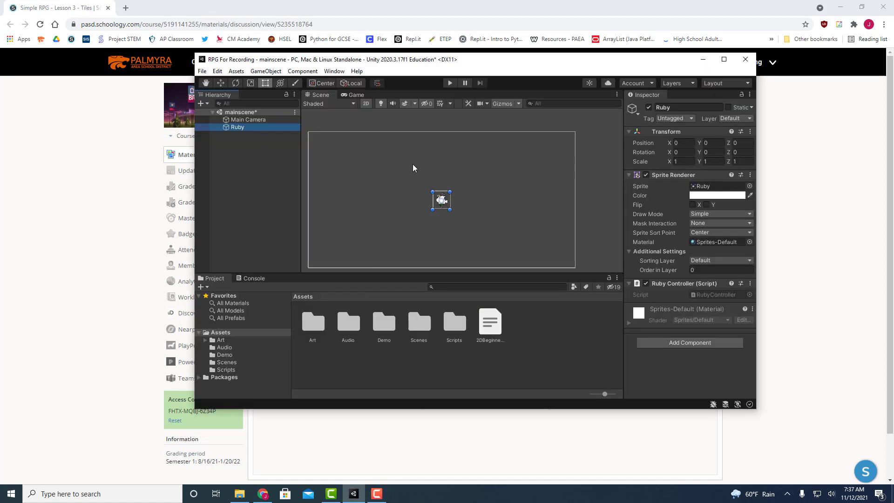
{"action": "scroll", "coordinate": [389, 203], "scroll_direction": "down", "scroll_amount": 1}
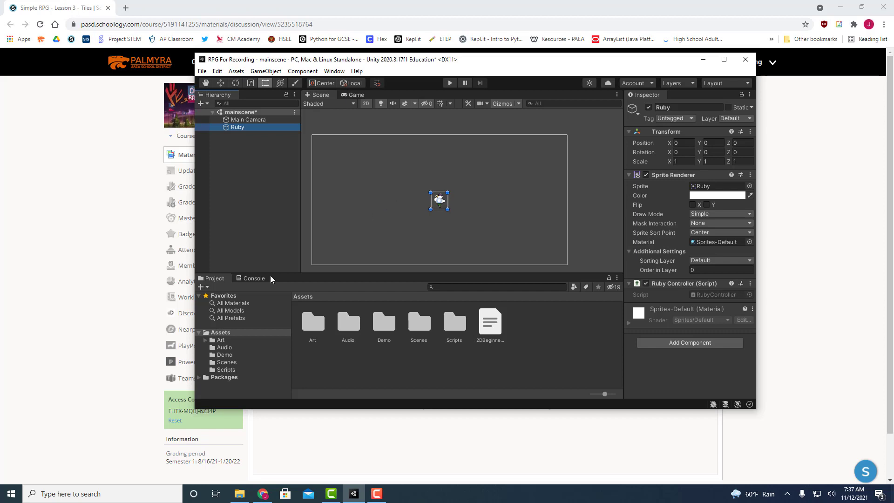
{"action": "left_click", "coordinate": [226, 335]}
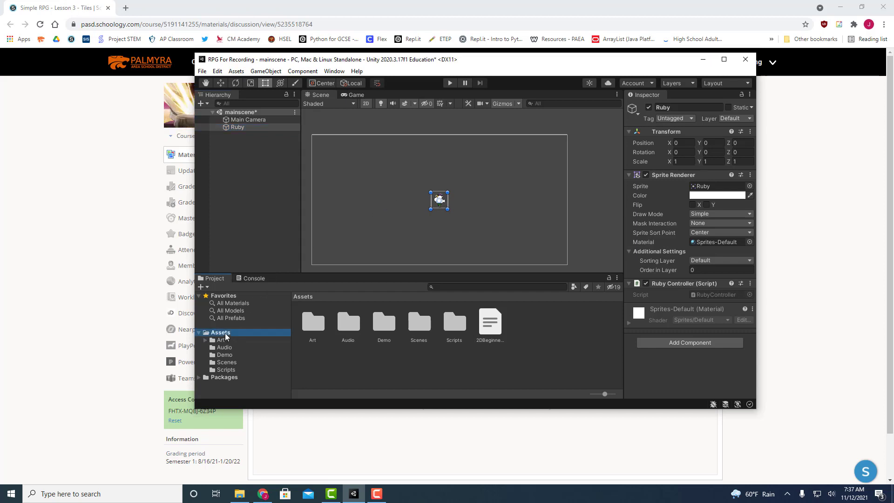
{"action": "right_click", "coordinate": [223, 337]}
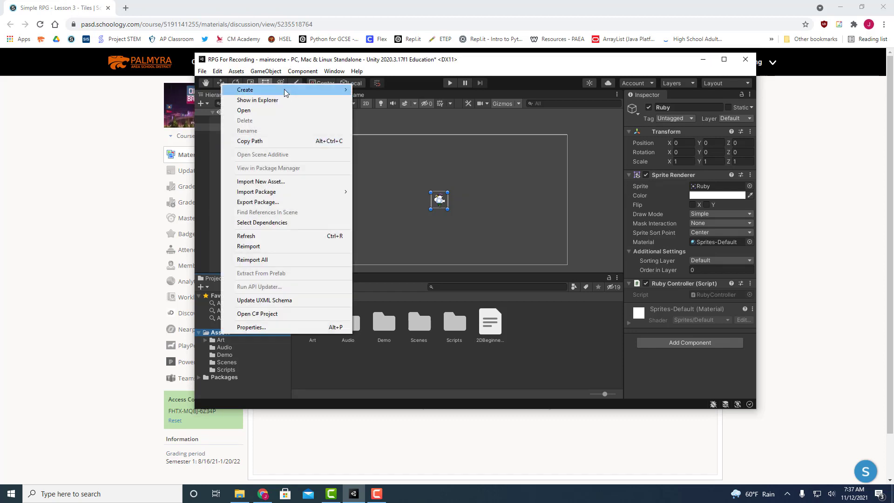
{"action": "mouse_move", "coordinate": [284, 88]}
{"action": "left_click", "coordinate": [373, 89]}
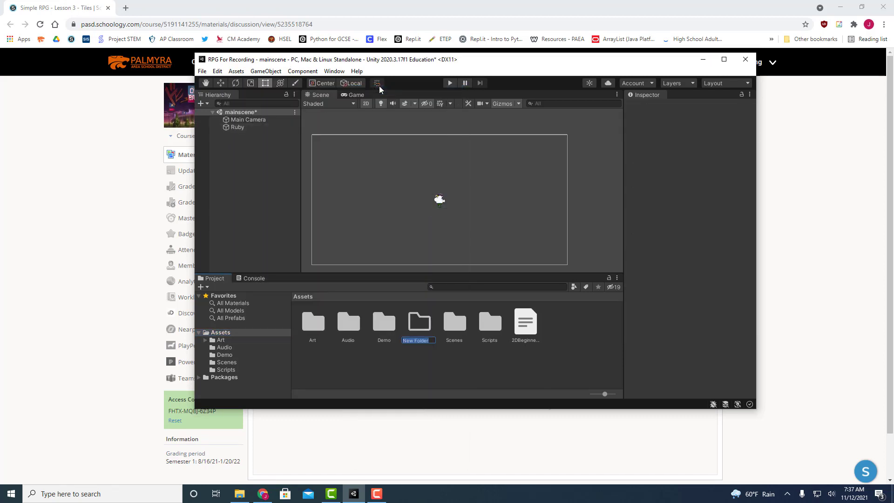
{"action": "type", "text": "Tiles"}
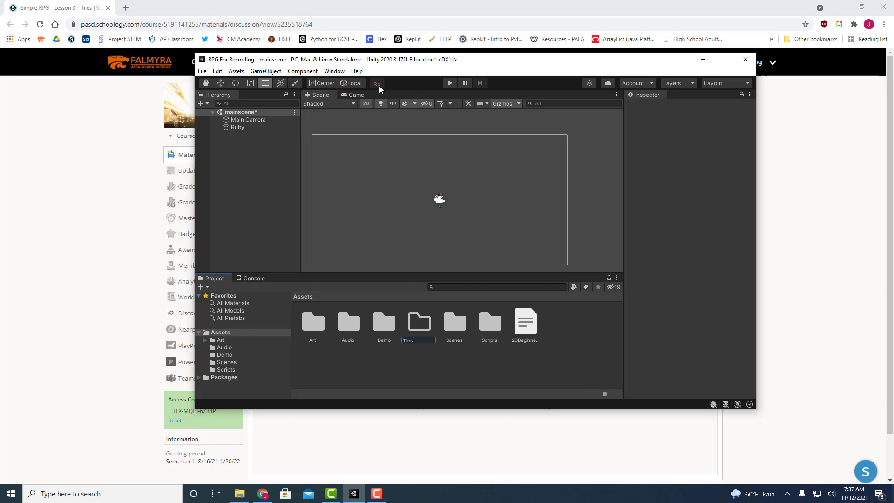
{"action": "key", "text": "Return"}
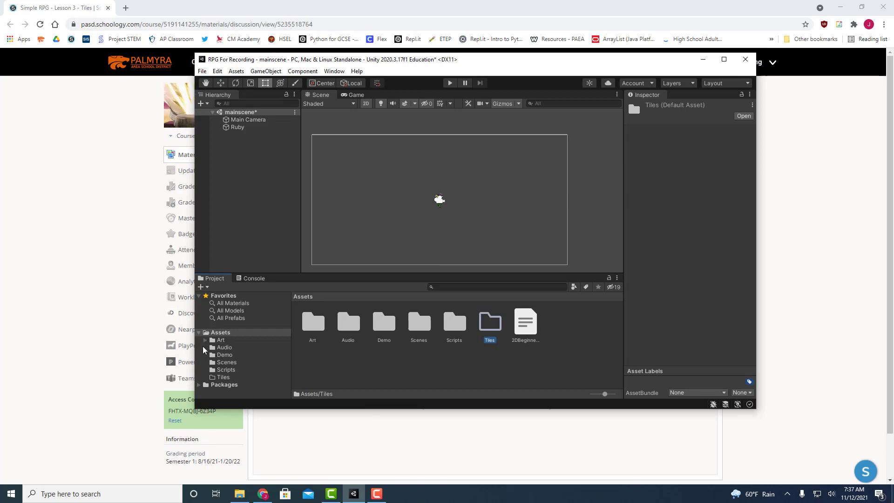
{"action": "left_click", "coordinate": [224, 378]}
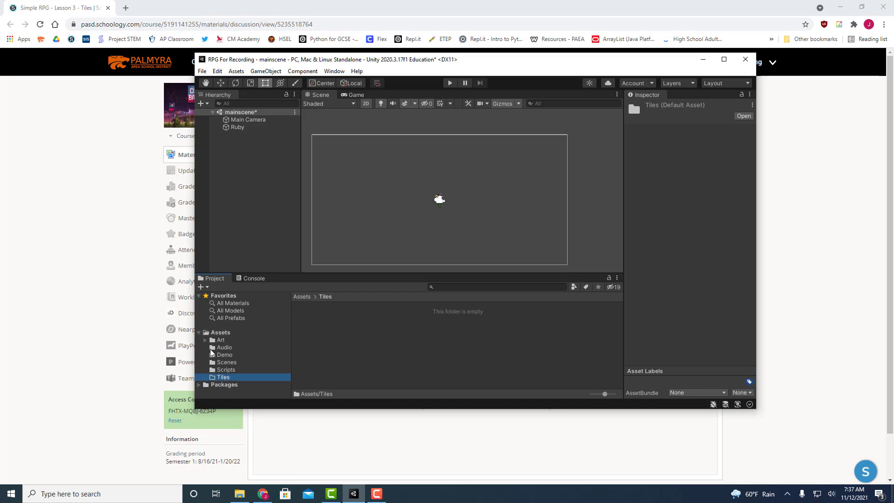
Download the lesson's Tile.png image from the Schoology lesson page
{"action": "left_click", "coordinate": [142, 321]}
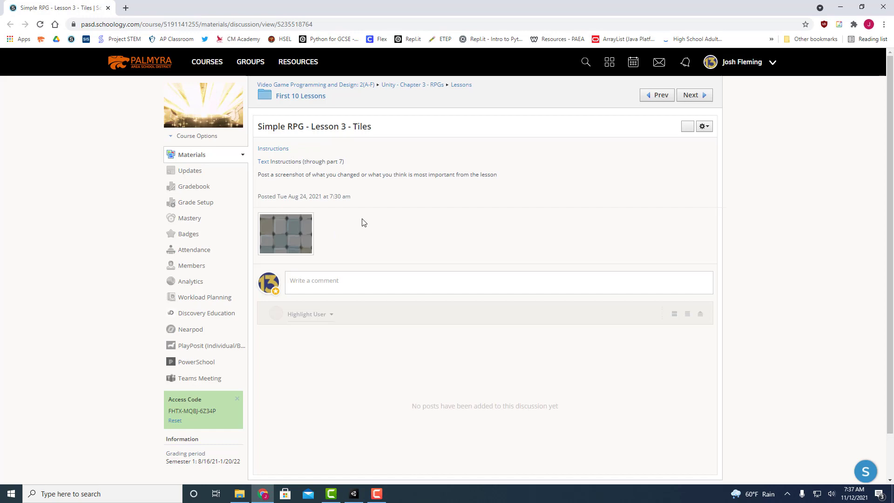
{"action": "left_click", "coordinate": [283, 243]}
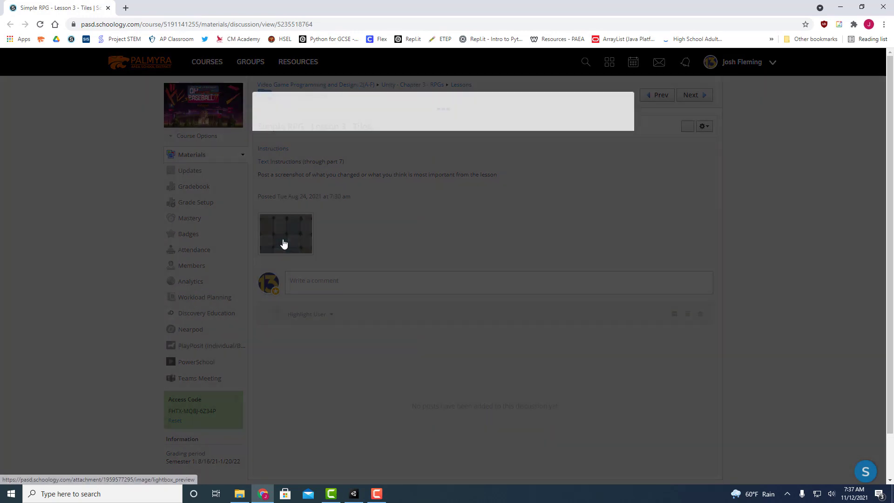
{"action": "left_click", "coordinate": [281, 137]}
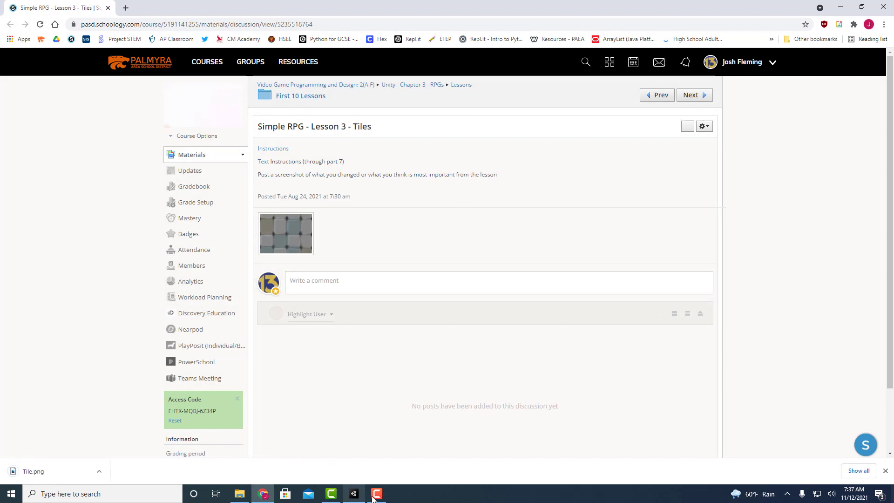
{"action": "left_click", "coordinate": [354, 493]}
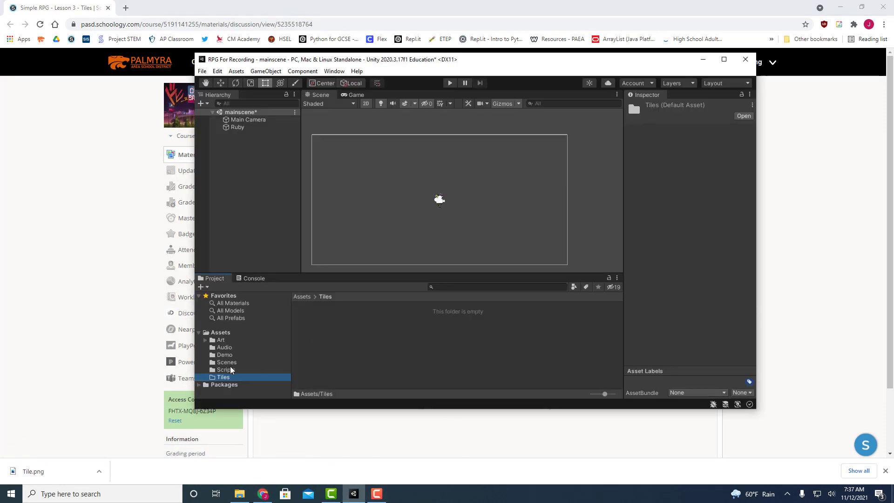
Open the Assets/Art/Sprites/Environmnent folder in the Project panel
{"action": "left_click", "coordinate": [220, 341]}
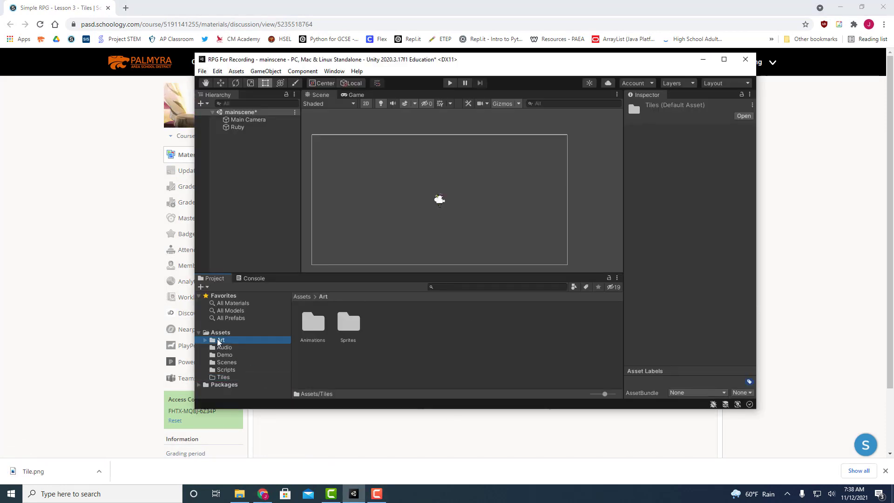
{"action": "left_click", "coordinate": [205, 340]}
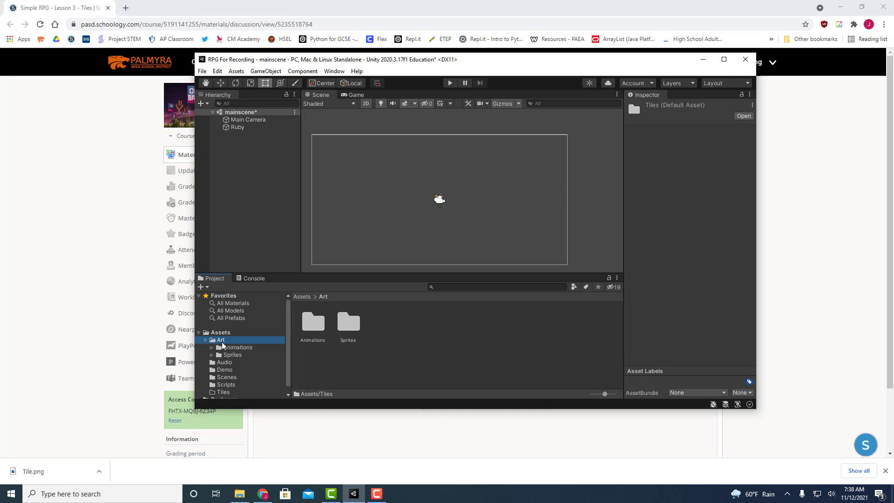
{"action": "left_click", "coordinate": [212, 355]}
{"action": "left_click", "coordinate": [242, 370]}
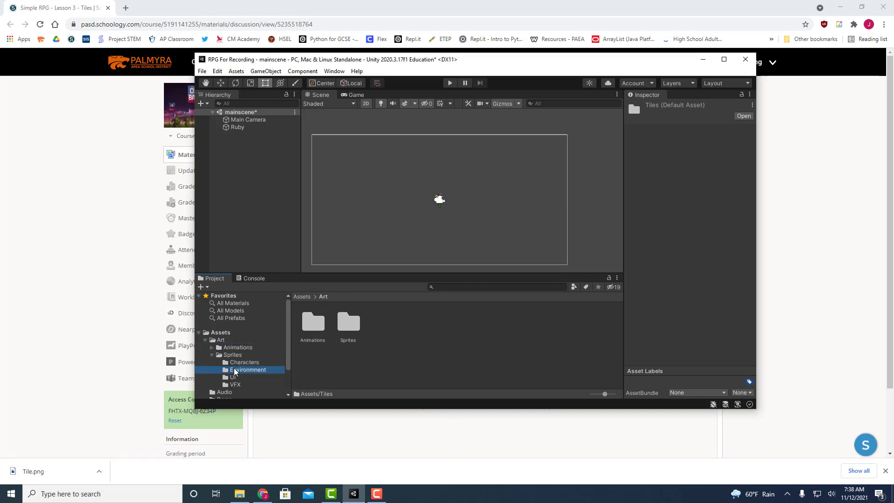
{"action": "scroll", "coordinate": [488, 347], "scroll_direction": "down", "scroll_amount": 1}
{"action": "scroll", "coordinate": [467, 352], "scroll_direction": "up", "scroll_amount": 1}
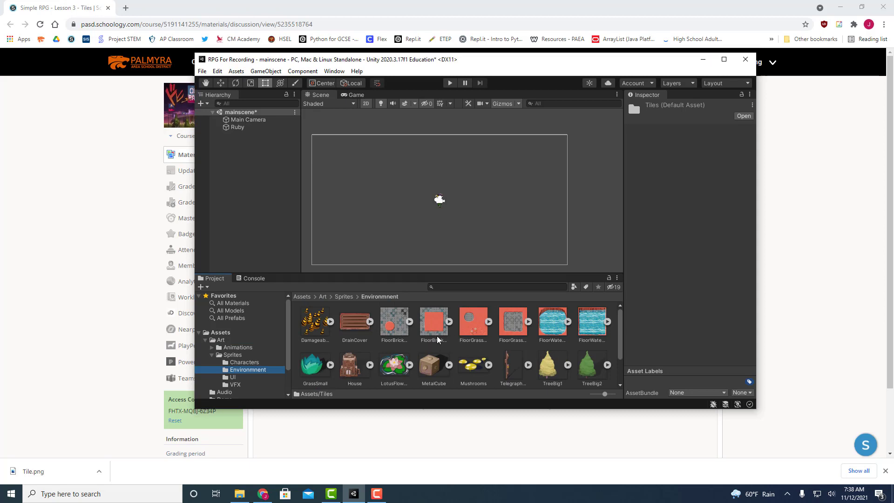
{"action": "scroll", "coordinate": [435, 340], "scroll_direction": "down", "scroll_amount": 1}
Import Tile.png from Downloads into the Environmnent folder as a new asset
{"action": "right_click", "coordinate": [502, 367]}
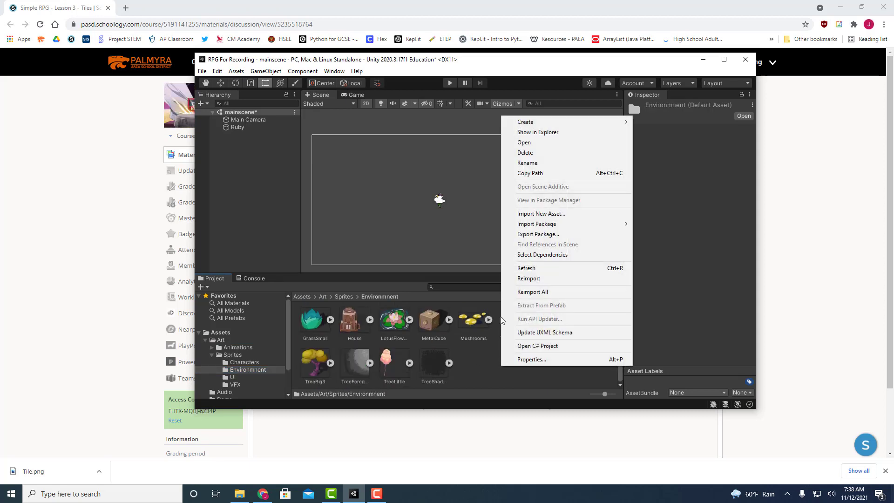
{"action": "left_click", "coordinate": [558, 214]}
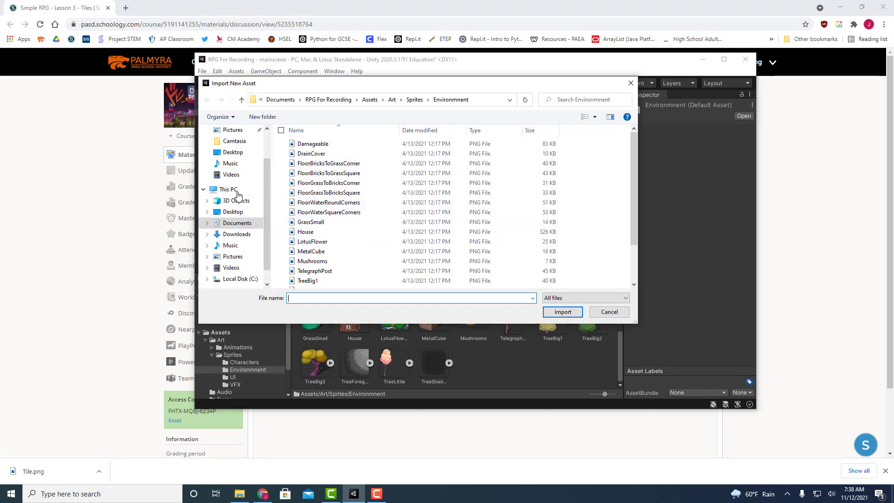
{"action": "left_click", "coordinate": [233, 233]}
{"action": "left_click", "coordinate": [319, 158]}
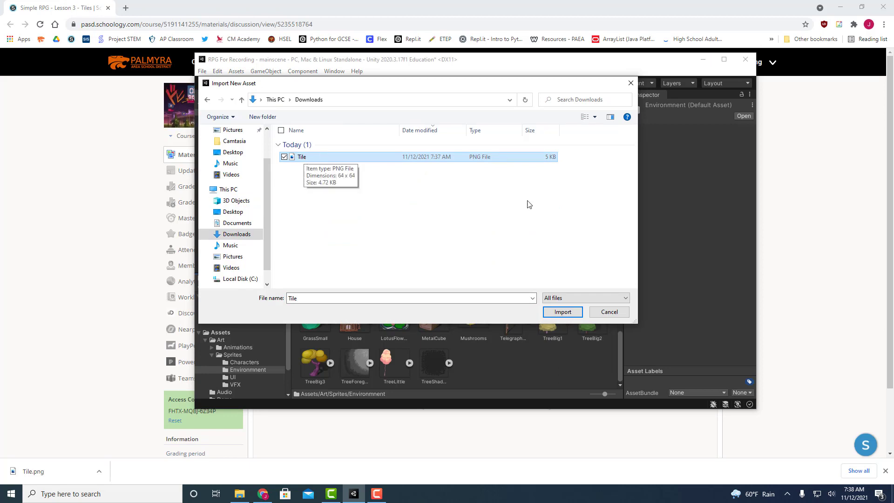
{"action": "left_click", "coordinate": [567, 313]}
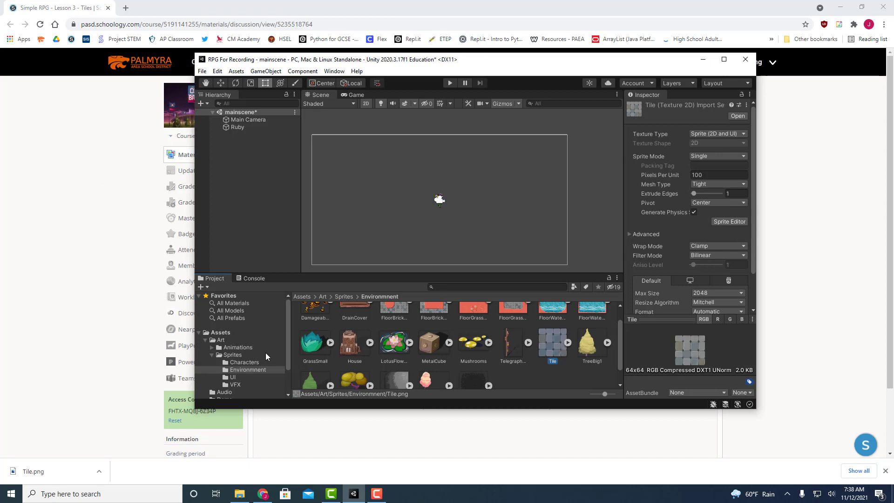
Open the Tile Palette window via Window > 2D and shift it slightly right
{"action": "scroll", "coordinate": [265, 353], "scroll_direction": "down", "scroll_amount": 3}
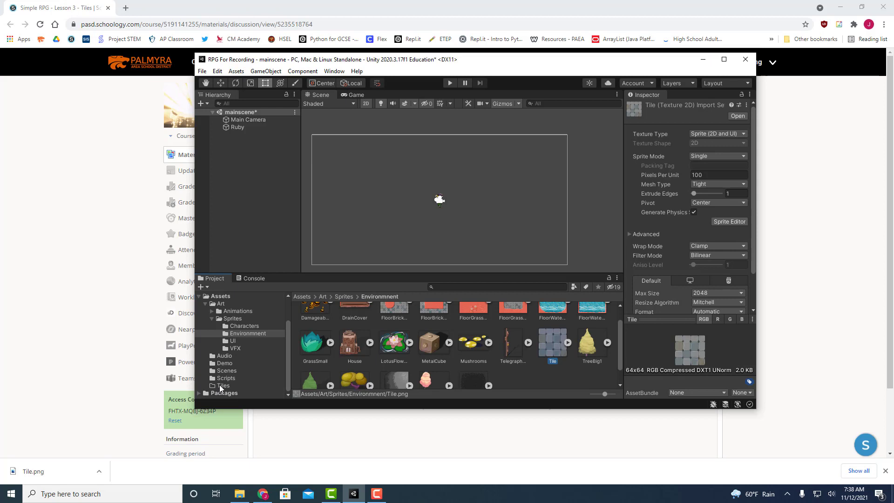
{"action": "left_click", "coordinate": [223, 386]}
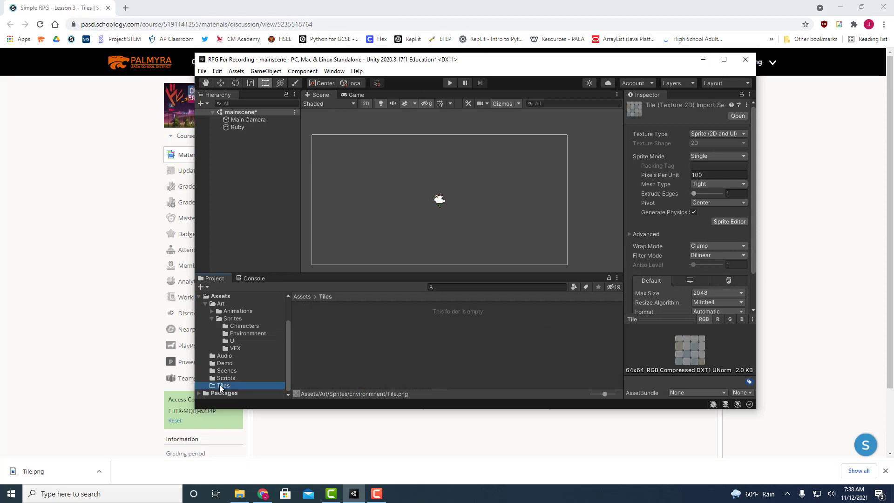
{"action": "left_click", "coordinate": [335, 71]}
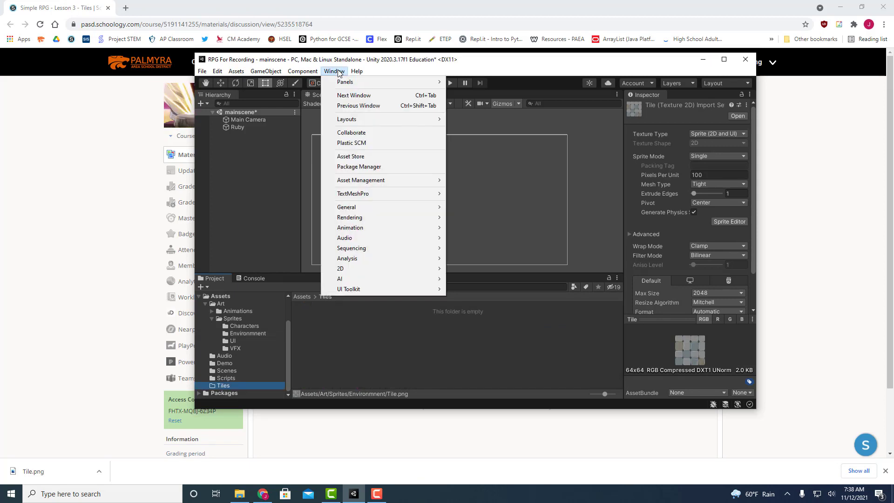
{"action": "mouse_move", "coordinate": [402, 269]}
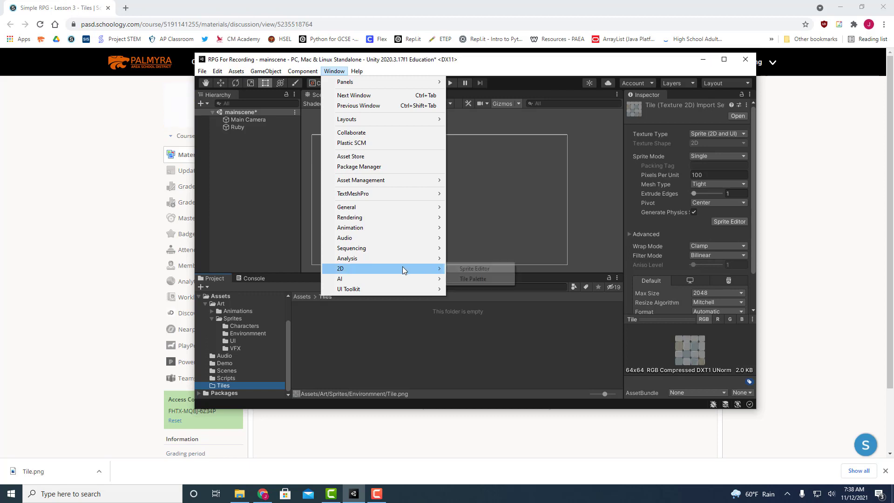
{"action": "left_click", "coordinate": [487, 280]}
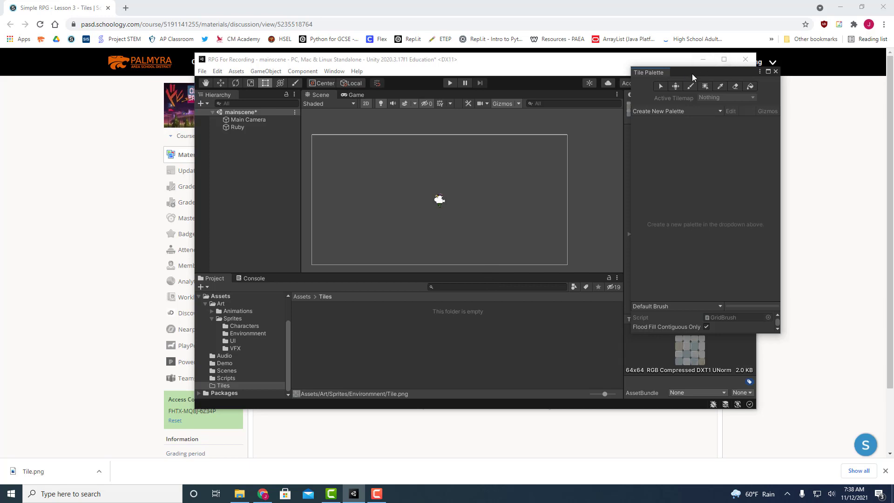
{"action": "left_click_drag", "start_coordinate": [692, 74], "coordinate": [730, 71]}
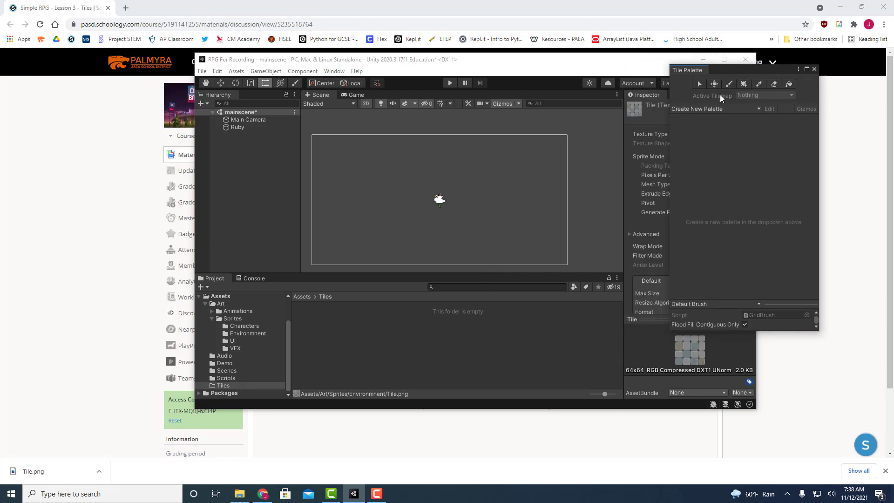
Create a tile palette named New Palette and save it in Assets/Tiles
{"action": "left_click", "coordinate": [714, 108]}
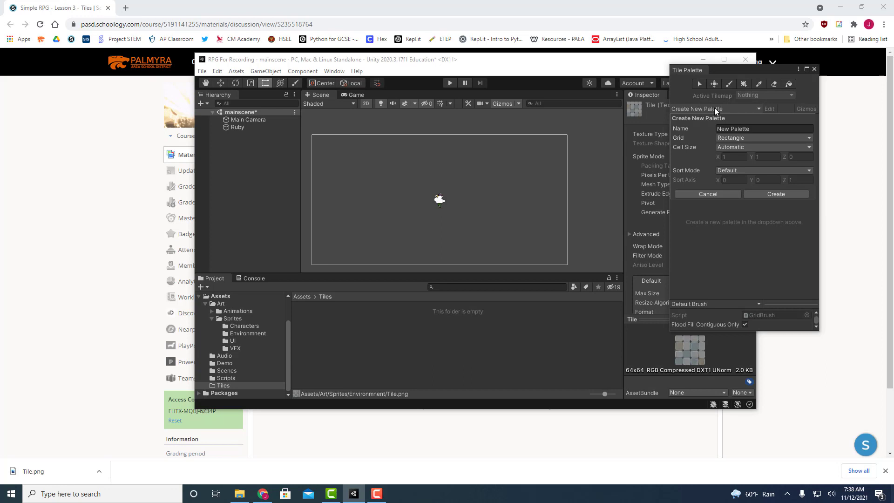
{"action": "left_click", "coordinate": [770, 193]}
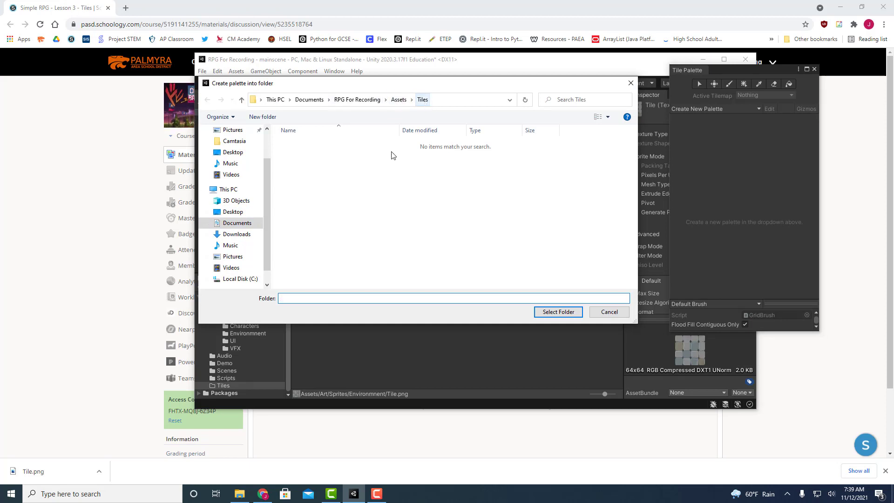
{"action": "left_click", "coordinate": [399, 99]}
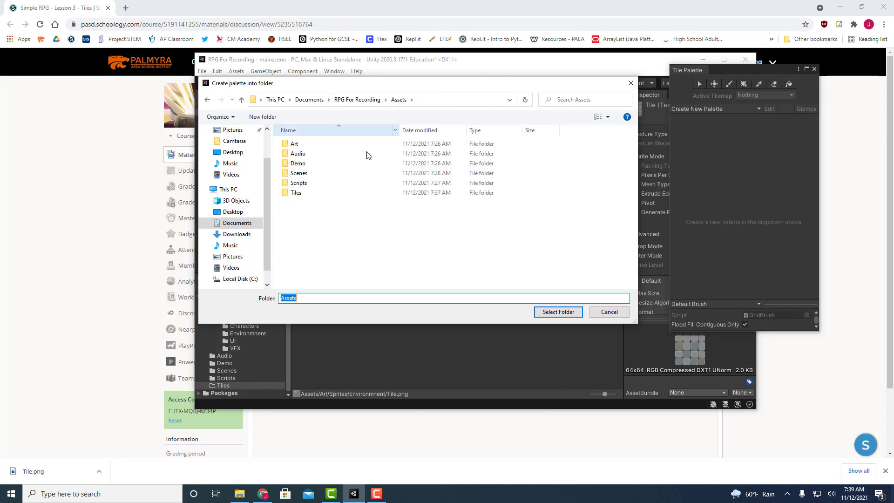
{"action": "double_click", "coordinate": [319, 192]}
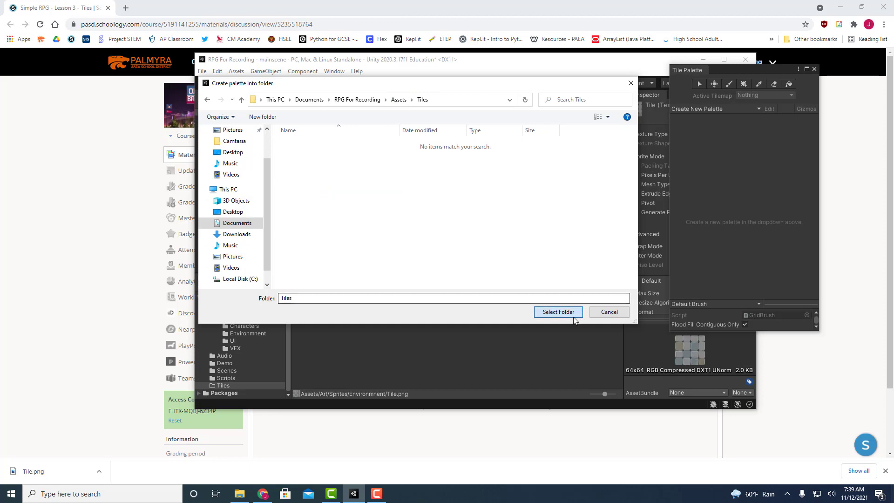
{"action": "left_click", "coordinate": [558, 312]}
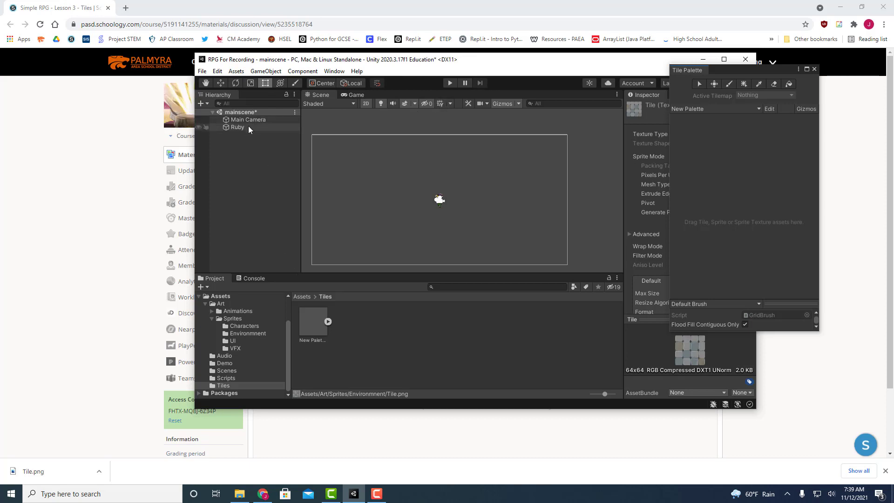
Move the Tile Palette window aside and maximize the Unity editor
{"action": "left_click_drag", "start_coordinate": [719, 66], "coordinate": [779, 56]}
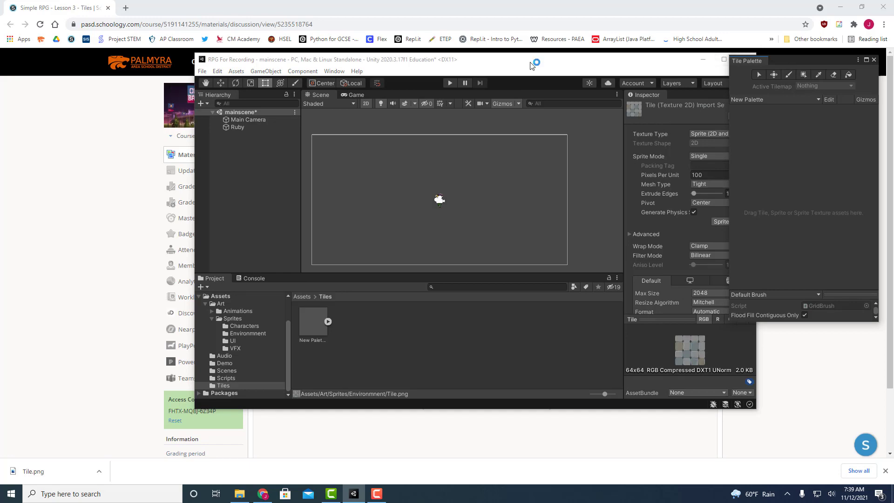
{"action": "left_click_drag", "start_coordinate": [536, 60], "coordinate": [490, 58]}
{"action": "left_click", "coordinate": [679, 57]}
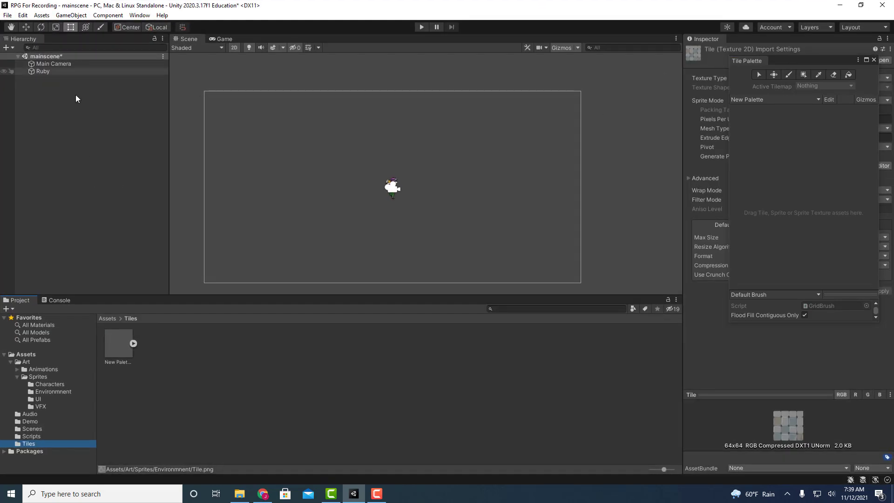
{"action": "right_click", "coordinate": [55, 58]}
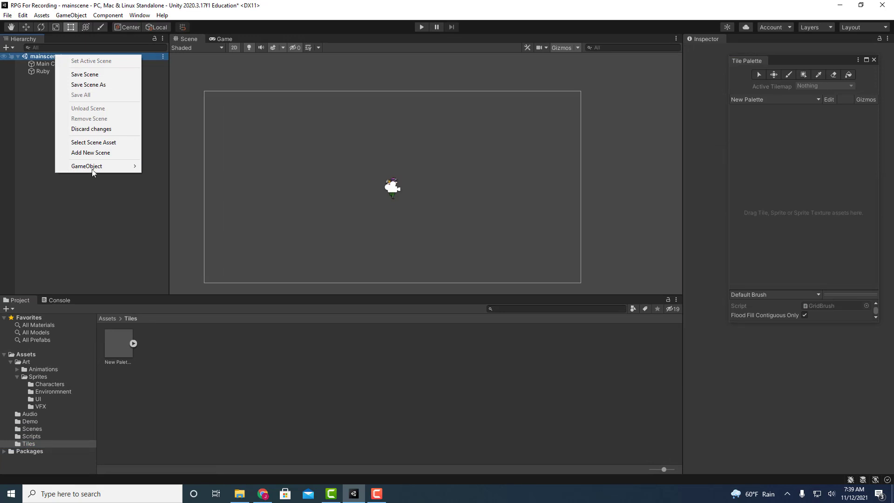
Add a Grid with a Rectangular Tilemap child to mainscene via 2D Object > Tilemap
{"action": "mouse_move", "coordinate": [130, 169]}
{"action": "mouse_move", "coordinate": [203, 178]}
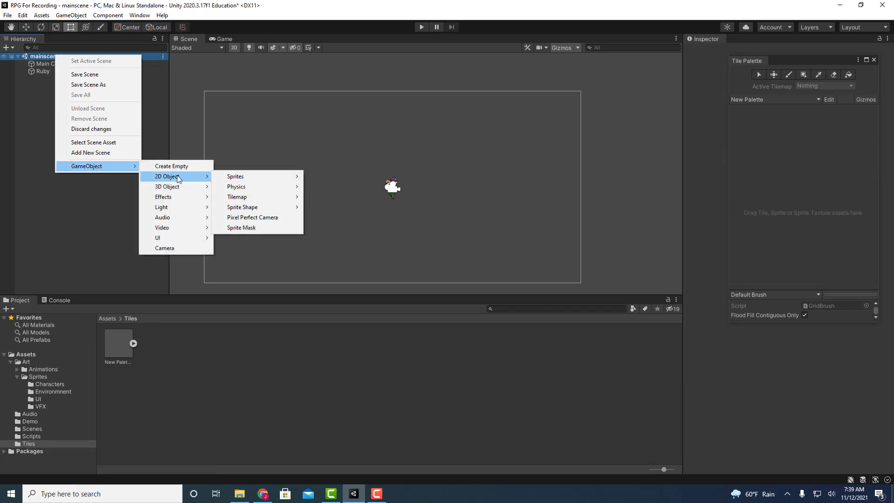
{"action": "mouse_move", "coordinate": [250, 199]}
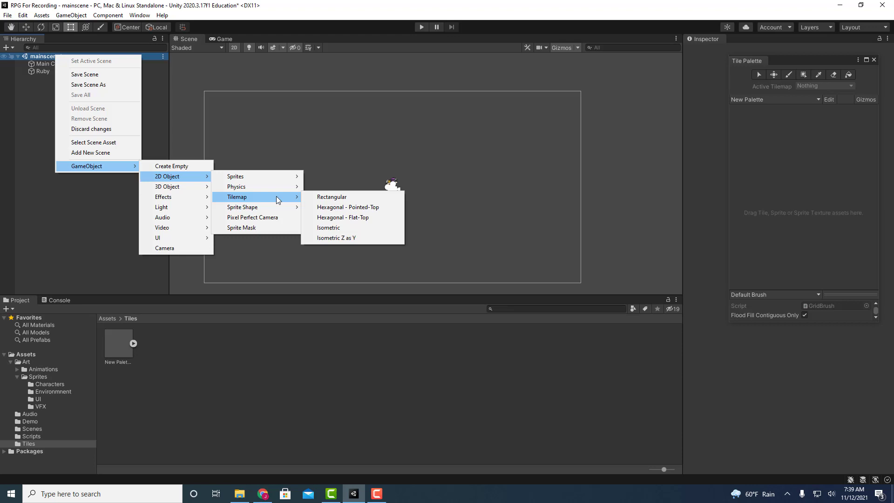
{"action": "left_click", "coordinate": [342, 197]}
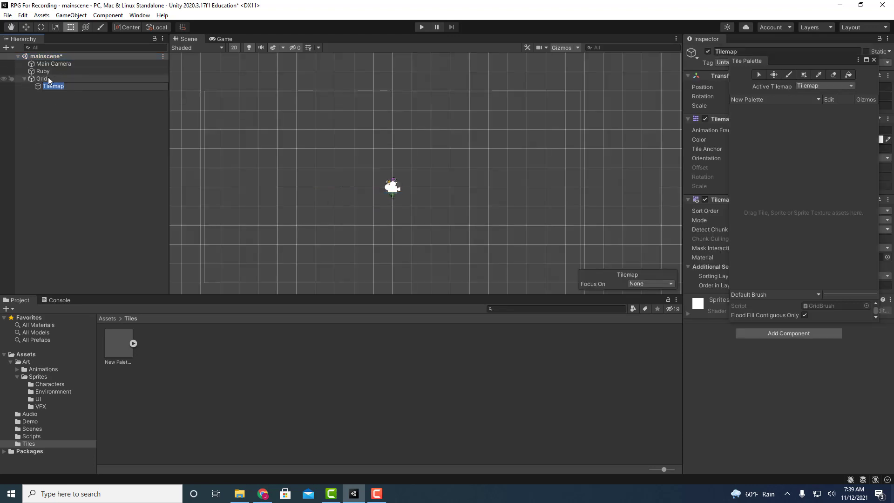
{"action": "scroll", "coordinate": [395, 196], "scroll_direction": "up", "scroll_amount": 5}
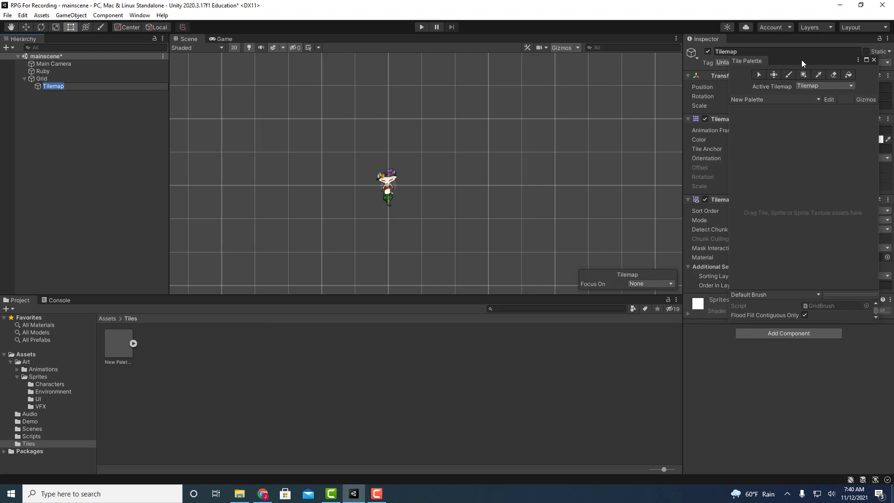
Drag the stone Tile sprite into New Palette and save the generated tile in Assets/Tiles
{"action": "left_click_drag", "start_coordinate": [801, 60], "coordinate": [577, 70]}
{"action": "left_click_drag", "start_coordinate": [521, 71], "coordinate": [487, 73]}
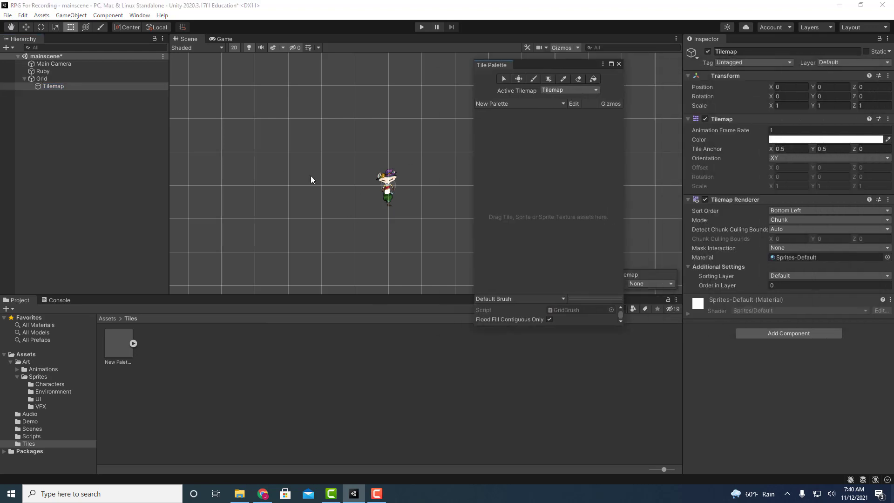
{"action": "left_click", "coordinate": [48, 391]}
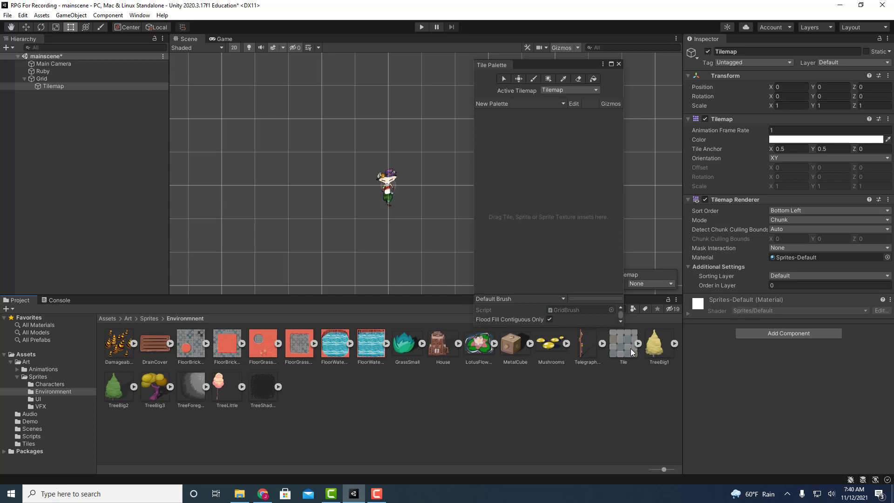
{"action": "left_click_drag", "start_coordinate": [628, 351], "coordinate": [532, 179]}
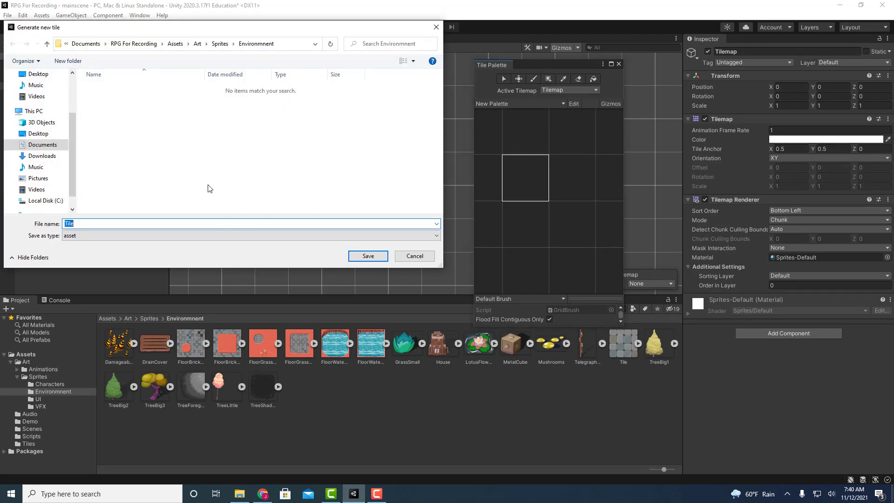
{"action": "left_click", "coordinate": [175, 43]}
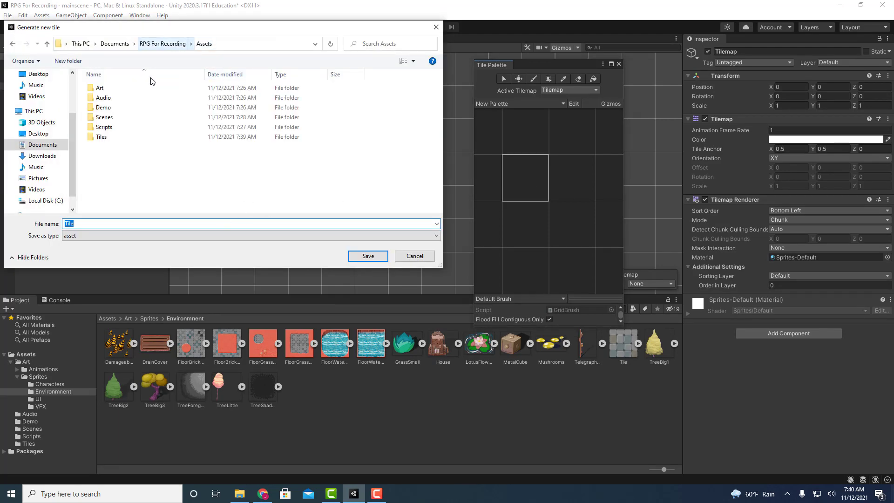
{"action": "left_click", "coordinate": [107, 137]}
{"action": "left_click", "coordinate": [356, 256]}
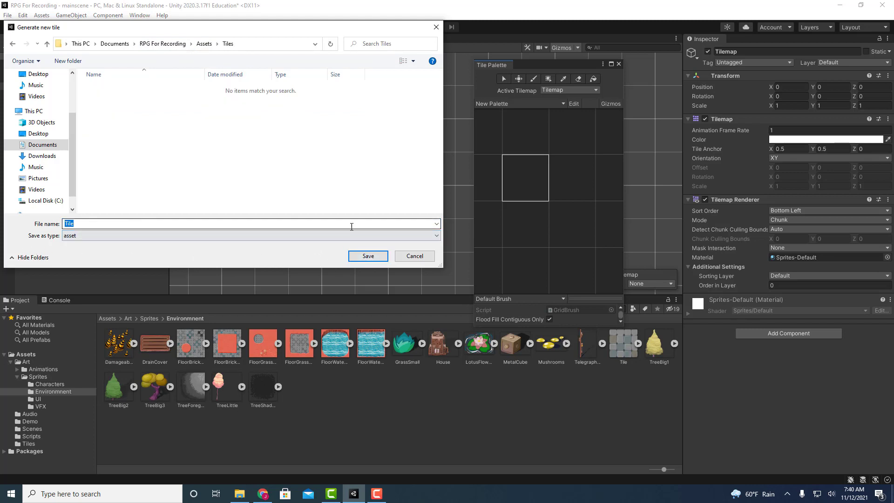
{"action": "left_click", "coordinate": [367, 256]}
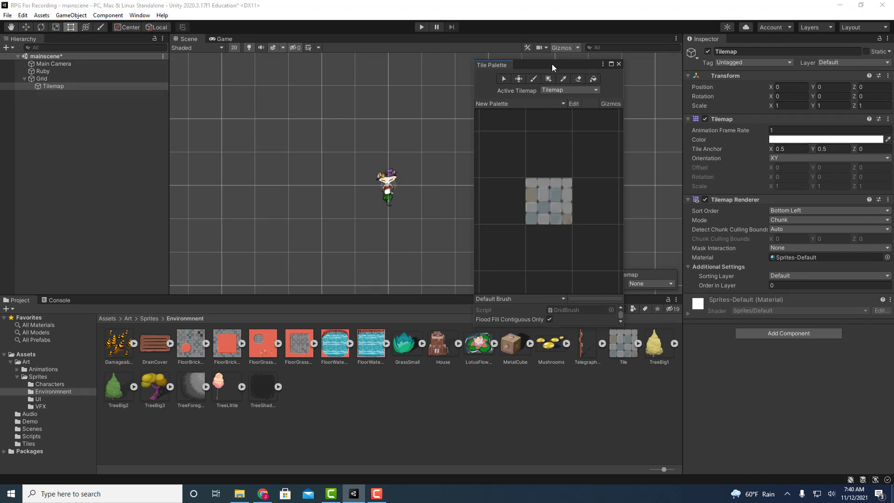
Paint six stone tiles in two columns of three beside Ruby, then select the Tile sprite
{"action": "left_click_drag", "start_coordinate": [551, 63], "coordinate": [727, 47]}
{"action": "left_click", "coordinate": [722, 183]}
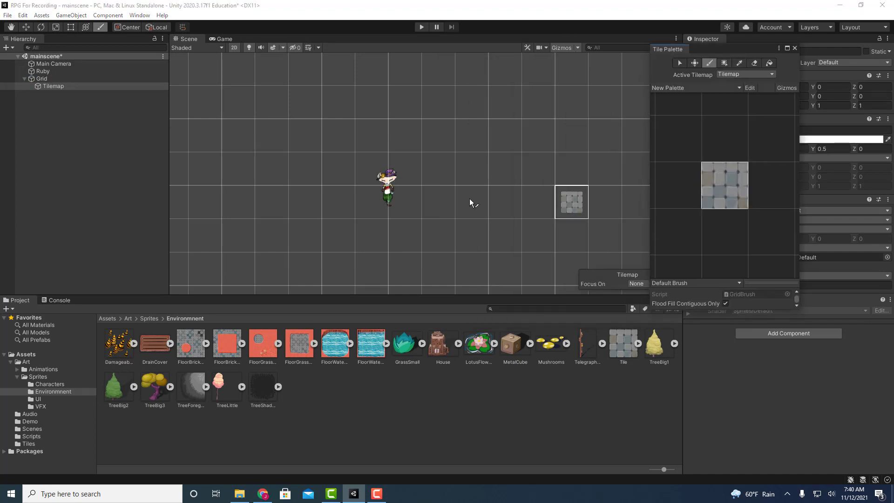
{"action": "left_click", "coordinate": [724, 190]}
{"action": "left_click_drag", "start_coordinate": [724, 140], "coordinate": [720, 182]}
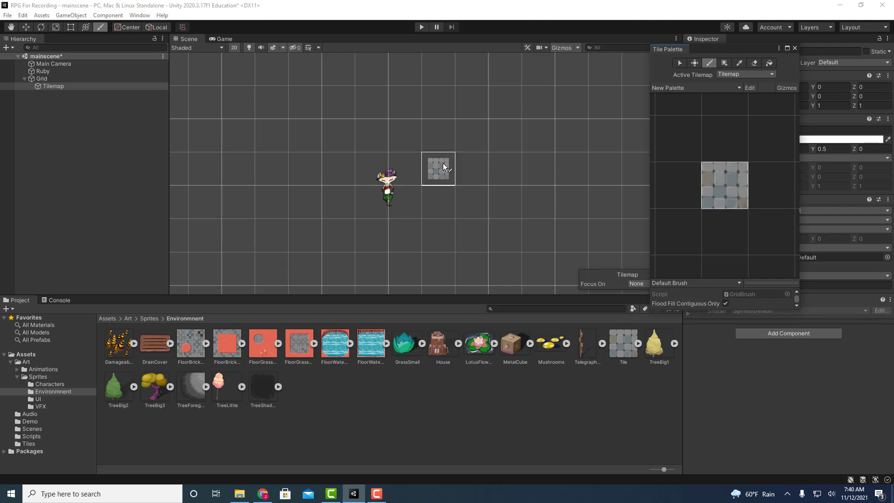
{"action": "mouse_move", "coordinate": [445, 196]}
{"action": "left_mouse_down"}
{"action": "mouse_move", "coordinate": [420, 206]}
{"action": "mouse_move", "coordinate": [422, 142]}
{"action": "mouse_move", "coordinate": [403, 139]}
{"action": "mouse_move", "coordinate": [450, 139]}
{"action": "left_mouse_up"}
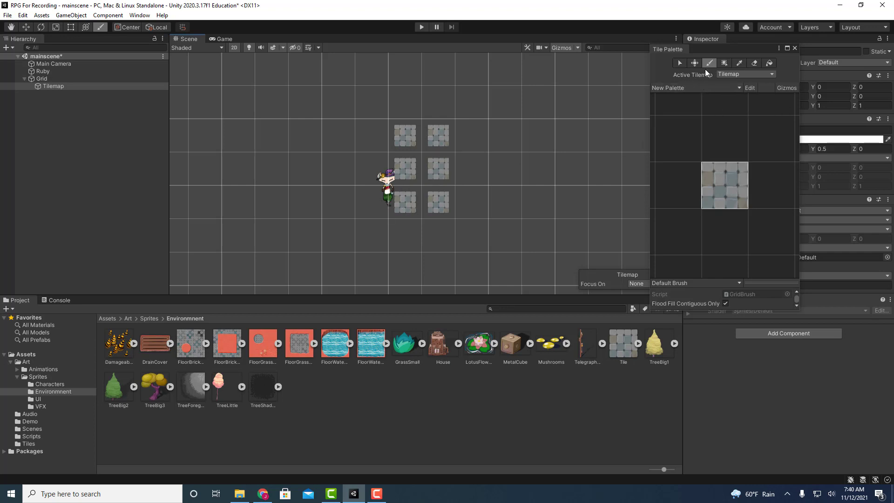
{"action": "left_click_drag", "start_coordinate": [731, 47], "coordinate": [597, 21]}
{"action": "left_click", "coordinate": [621, 351]}
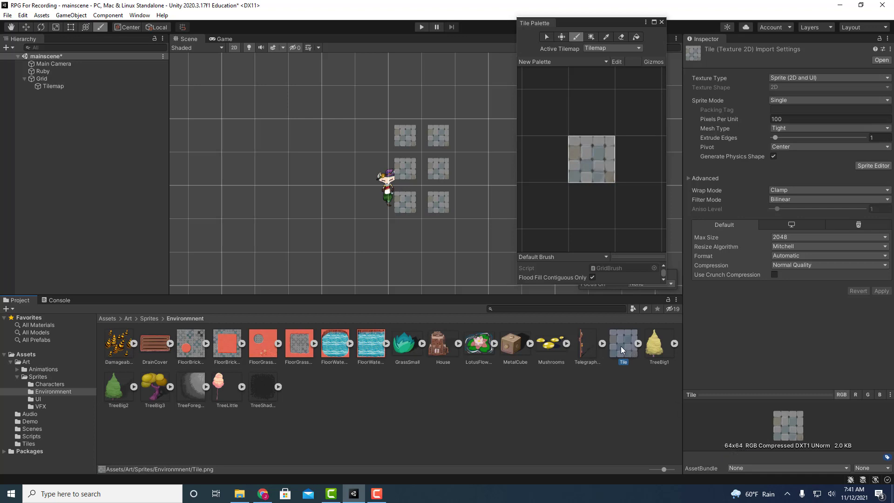
{"action": "left_click", "coordinate": [29, 443]}
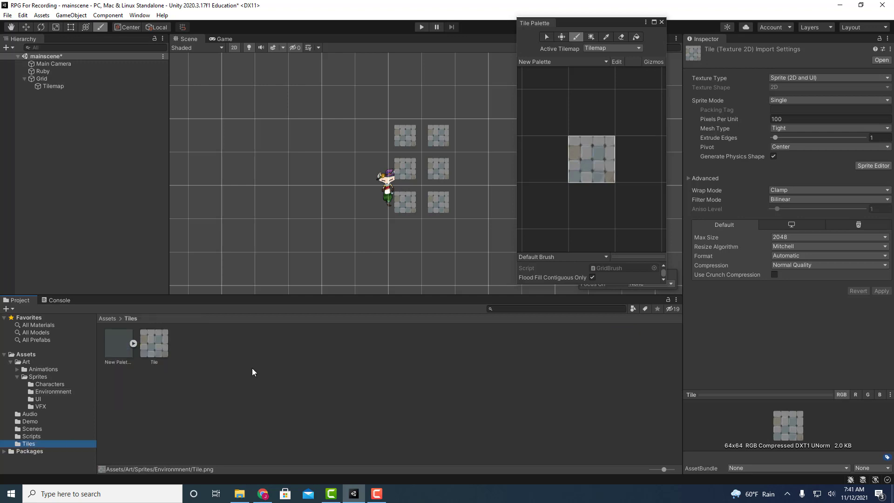
{"action": "left_click", "coordinate": [158, 341]}
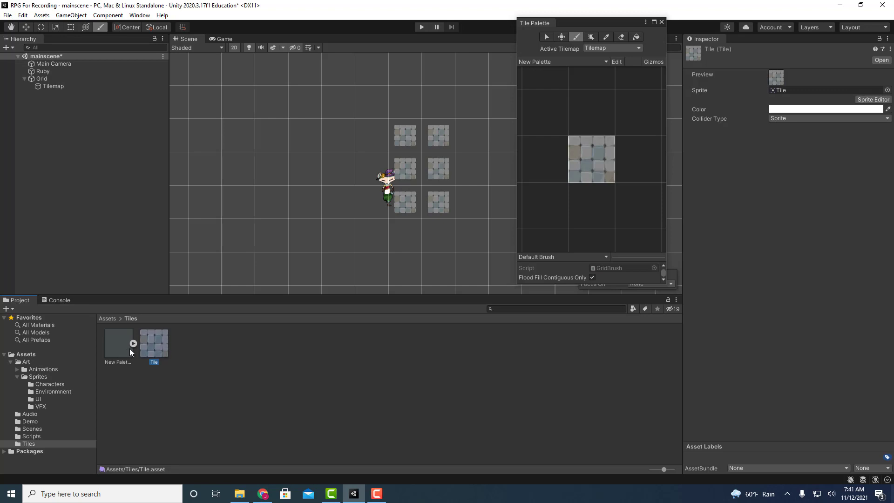
{"action": "left_click", "coordinate": [111, 347]}
{"action": "left_click", "coordinate": [161, 343]}
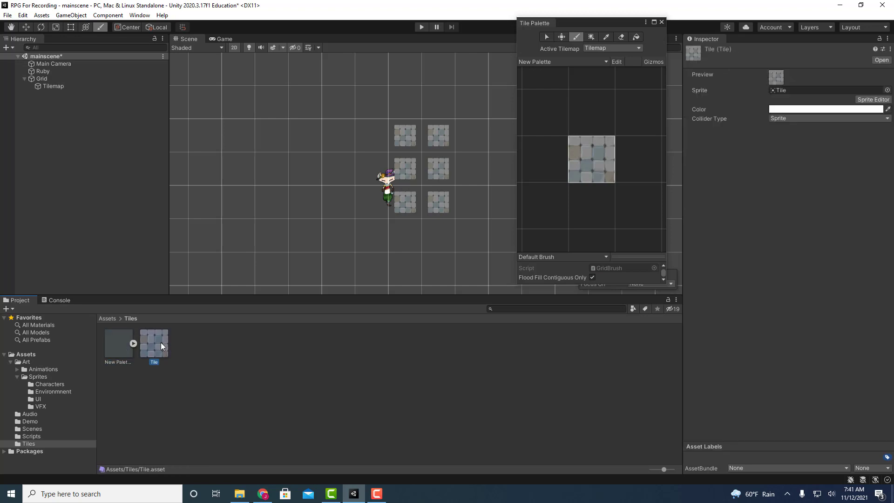
{"action": "left_click", "coordinate": [122, 347]}
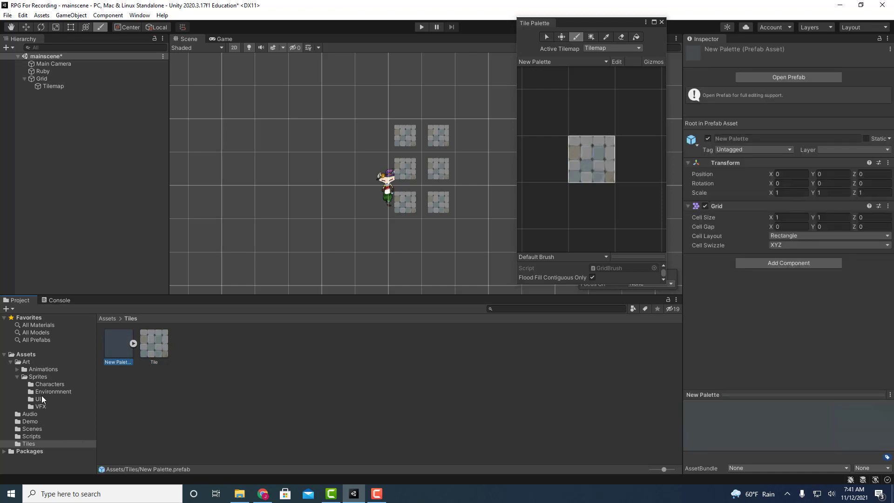
{"action": "left_click", "coordinate": [44, 390]}
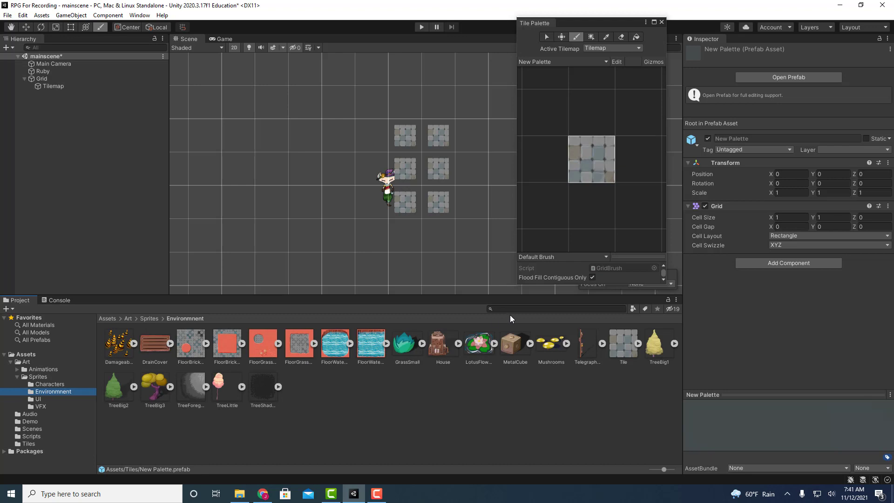
{"action": "left_click", "coordinate": [633, 353]}
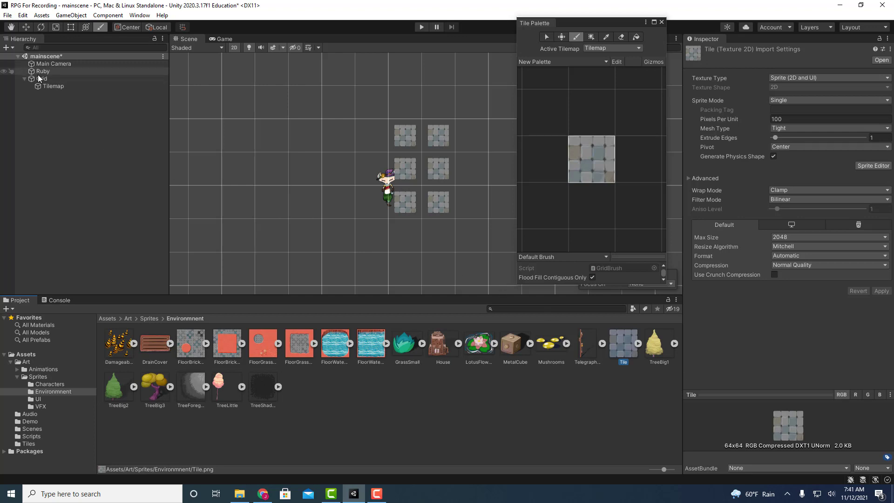
{"action": "left_click", "coordinate": [51, 79]}
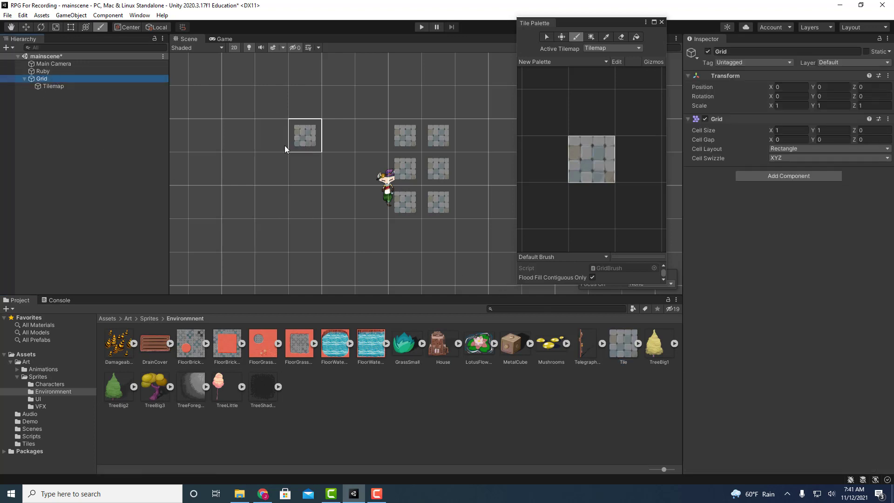
{"action": "left_click", "coordinate": [58, 87]}
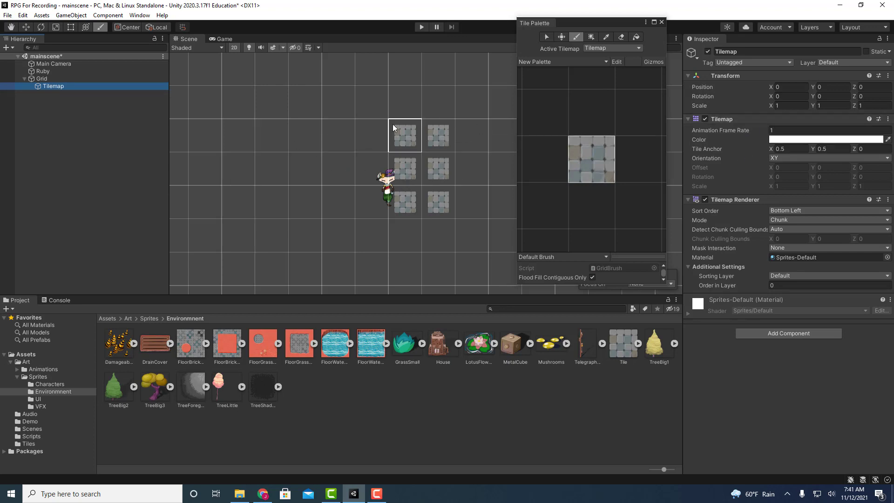
{"action": "left_click", "coordinate": [61, 78]}
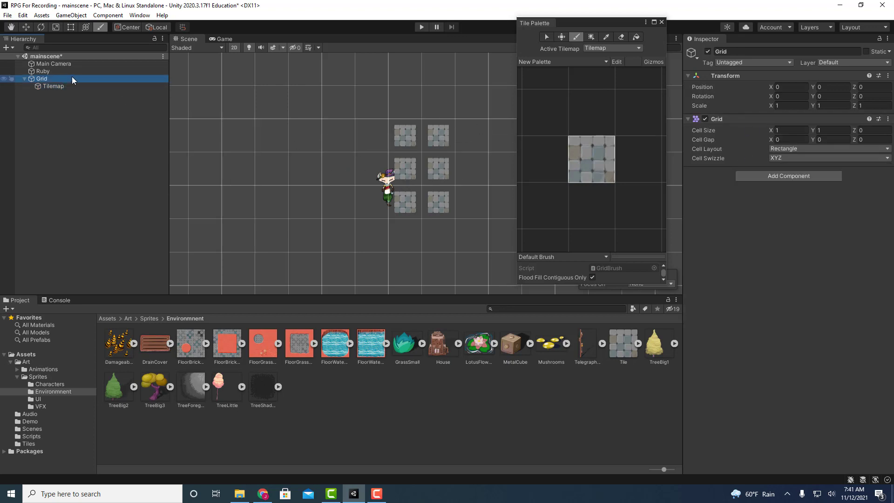
{"action": "left_click", "coordinate": [79, 87]}
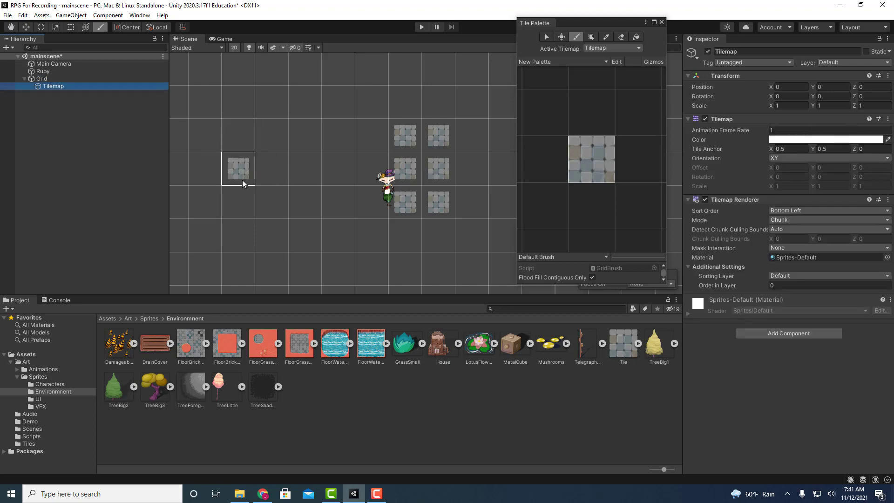
{"action": "left_click", "coordinate": [624, 345]}
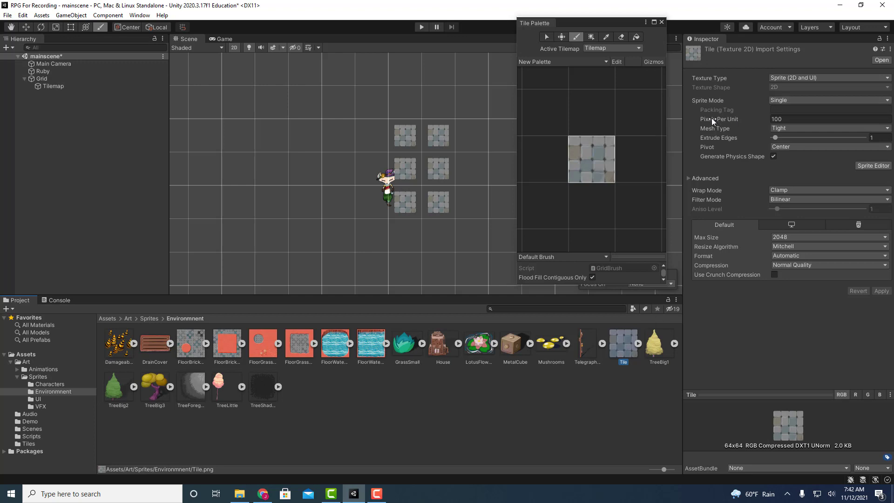
Set the Tile sprite's Pixels Per Unit to 64, apply it, and select the Tilemap
{"action": "left_click", "coordinate": [786, 120]}
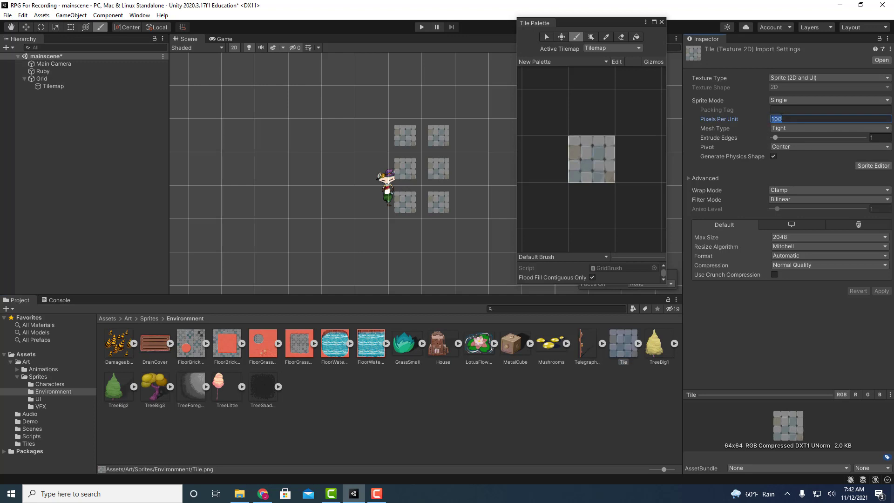
{"action": "type", "text": "64"}
{"action": "key", "text": "BackSpace"}
{"action": "key", "text": "BackSpace"}
{"action": "type", "text": "100"}
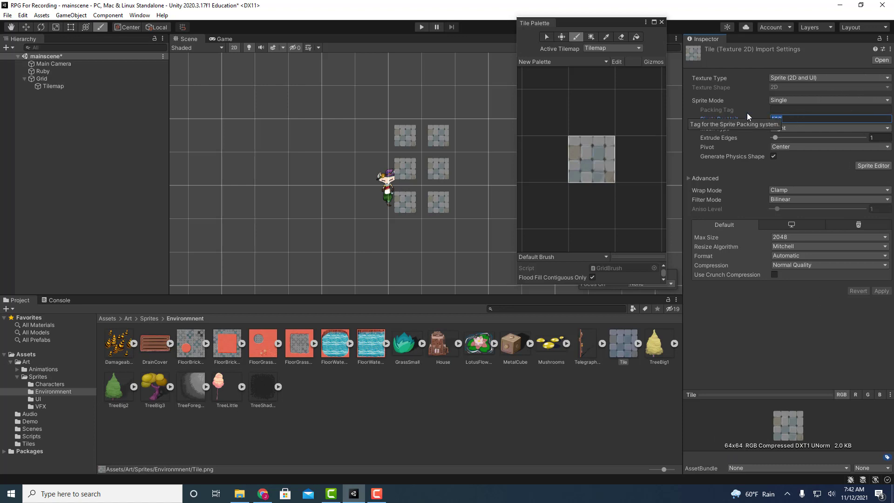
{"action": "type", "text": "6"}
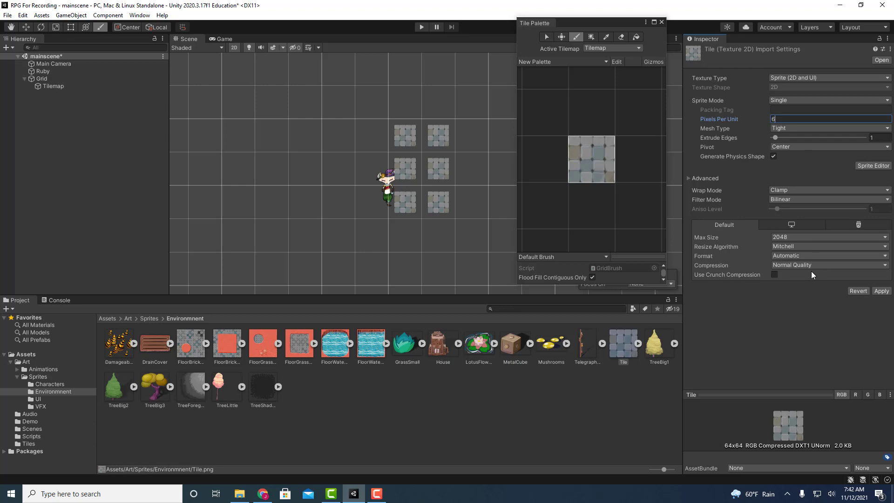
{"action": "type", "text": "4"}
{"action": "left_click", "coordinate": [880, 293]}
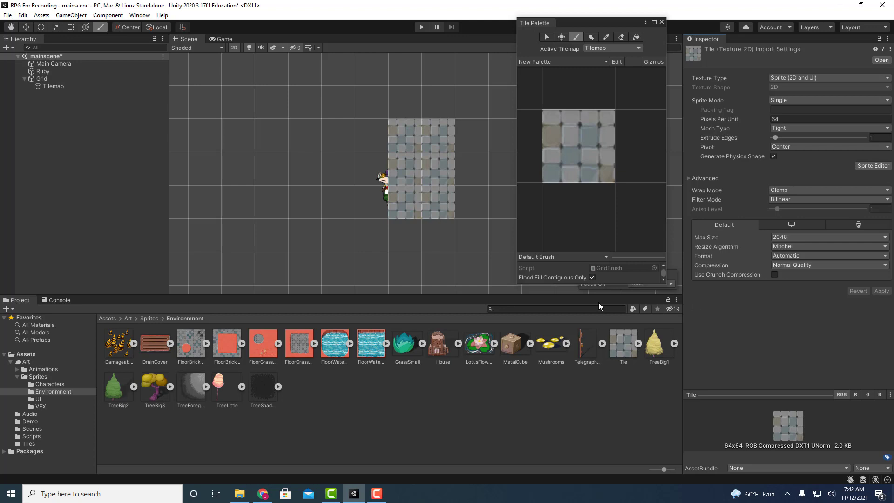
{"action": "left_click", "coordinate": [60, 85]}
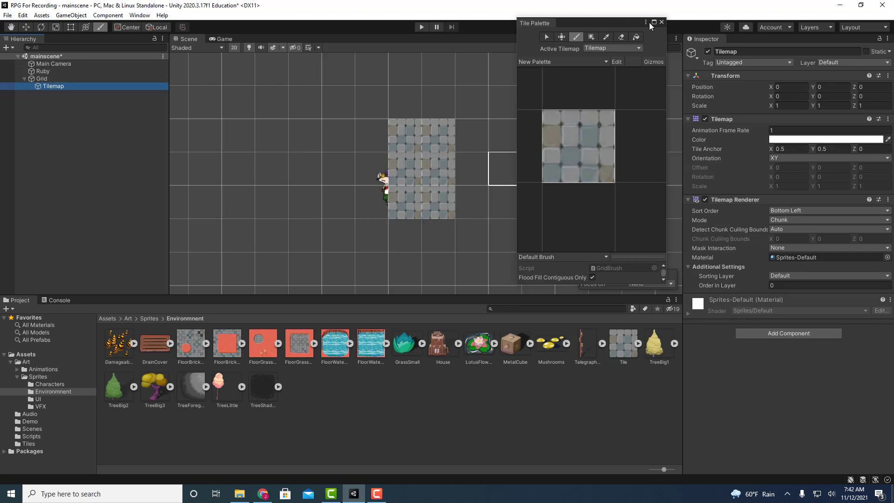
Close the floating Tile Palette window to reveal the stone floor
{"action": "left_click", "coordinate": [661, 22]}
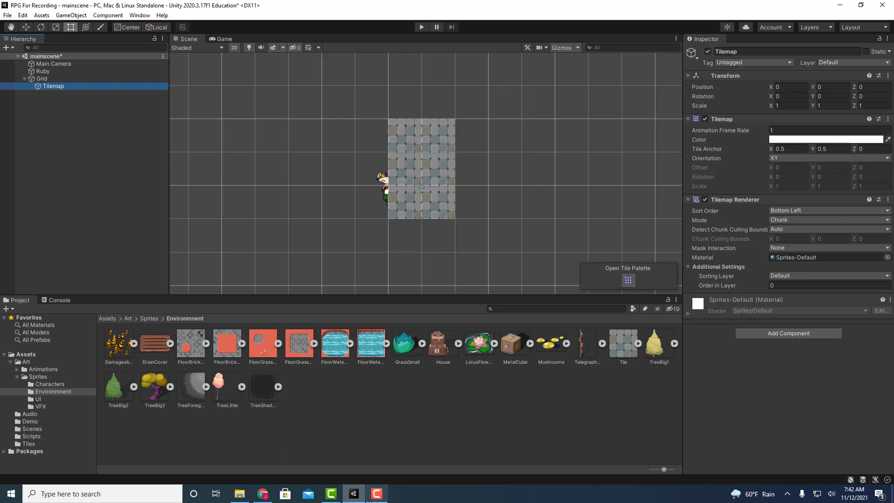
{"action": "mouse_move", "coordinate": [375, 499]}
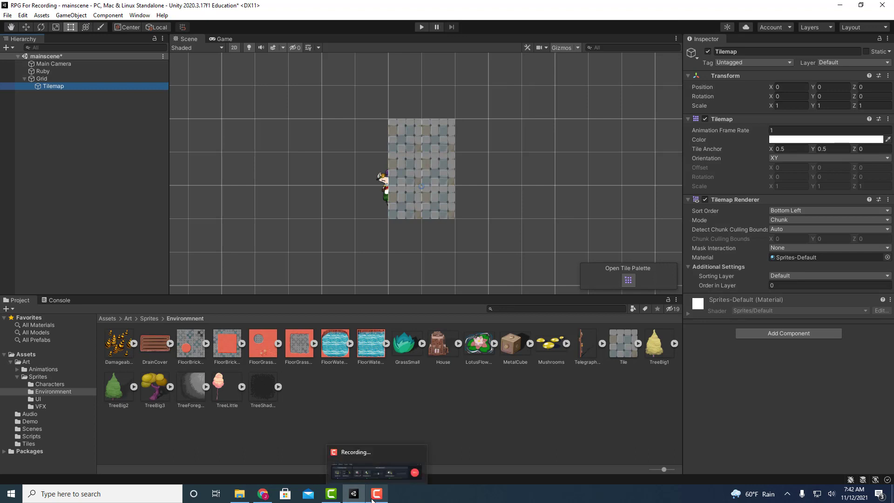
{"action": "left_click", "coordinate": [373, 500]}
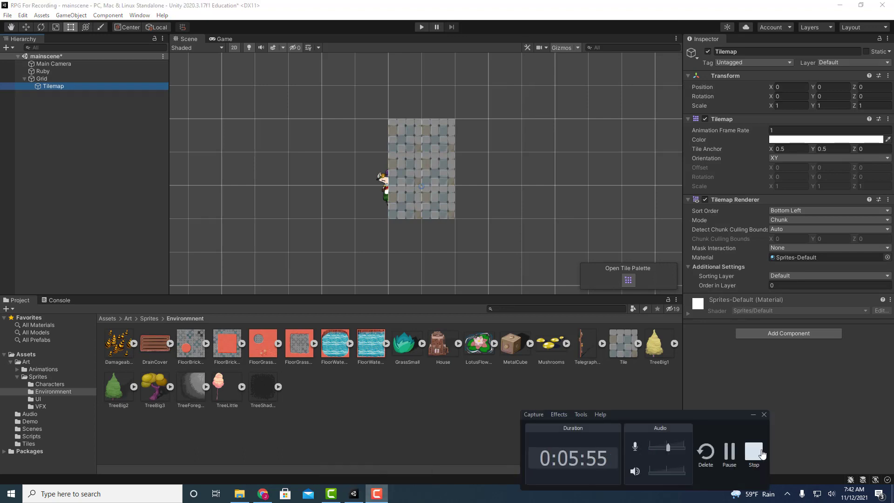